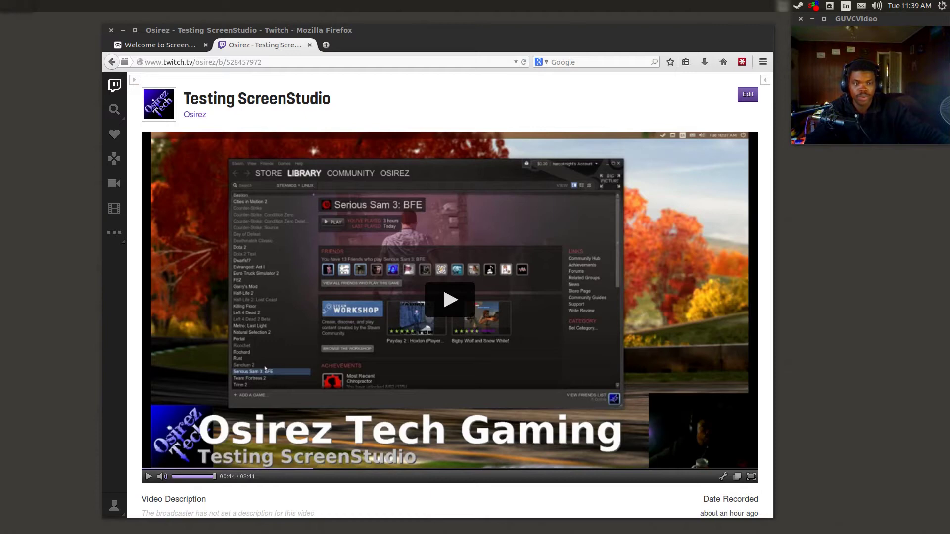
Hide Firefox and Volume Control, then create an Empty Document on the desktop and open it in gedit
{"action": "left_click", "coordinate": [122, 31]}
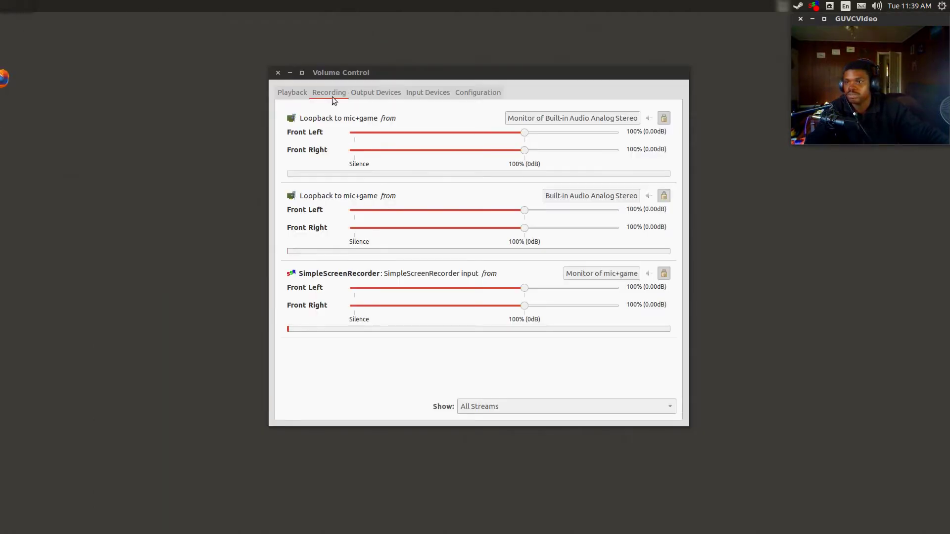
{"action": "left_click", "coordinate": [290, 72]}
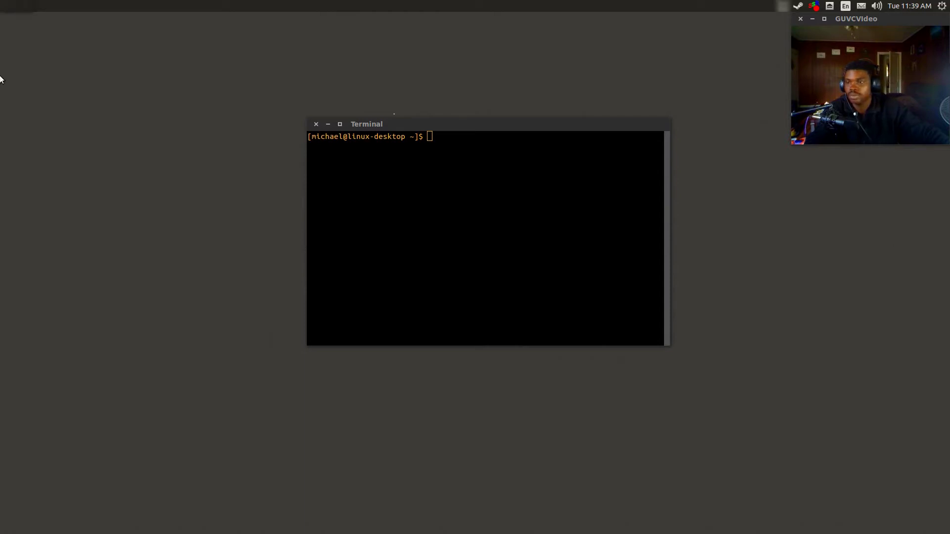
{"action": "right_click", "coordinate": [231, 63]}
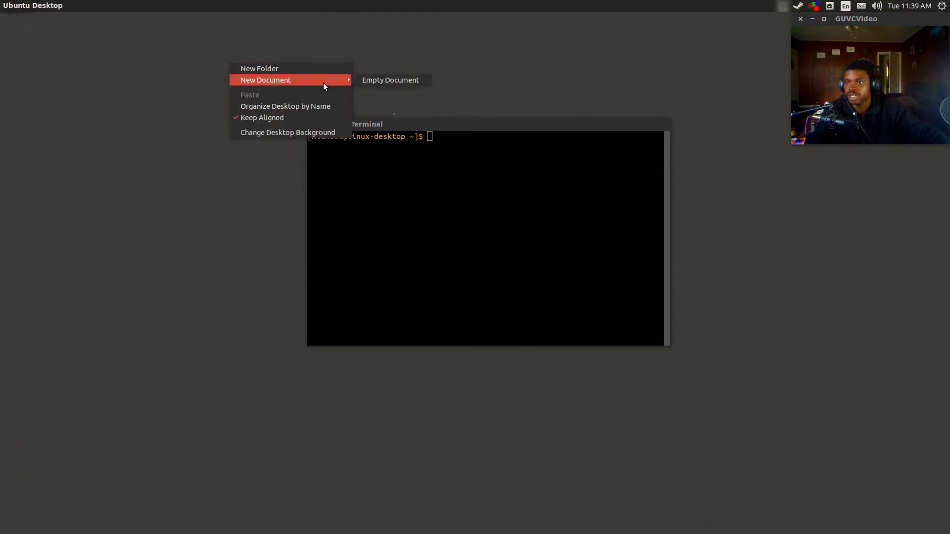
{"action": "left_click", "coordinate": [402, 79]}
{"action": "double_click", "coordinate": [228, 65]}
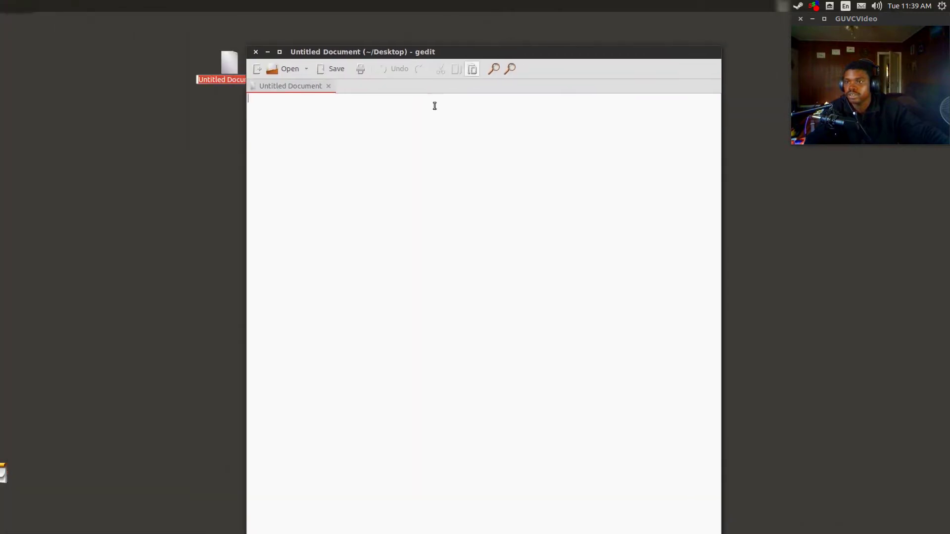
Paste the pactl mic+game null-sink command into the blank document
{"action": "right_click", "coordinate": [273, 116]}
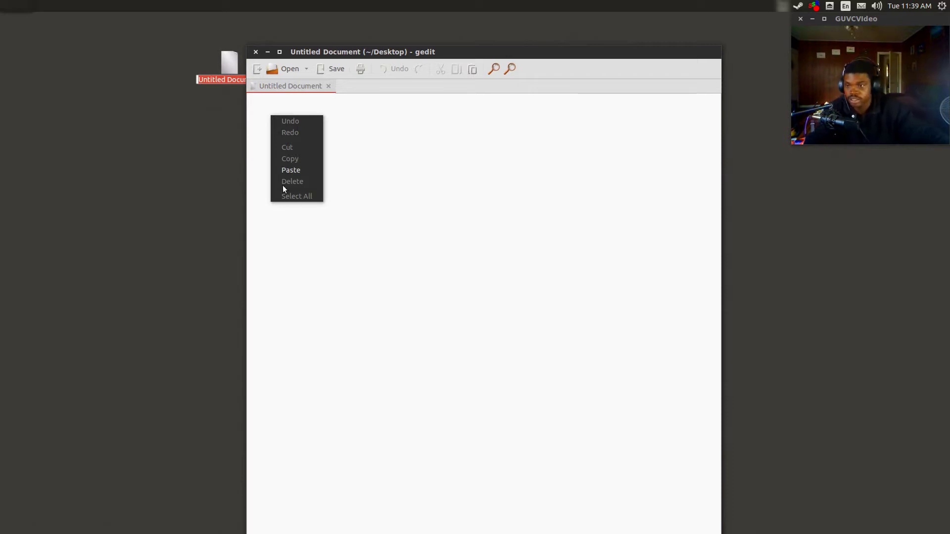
{"action": "left_click", "coordinate": [290, 170]}
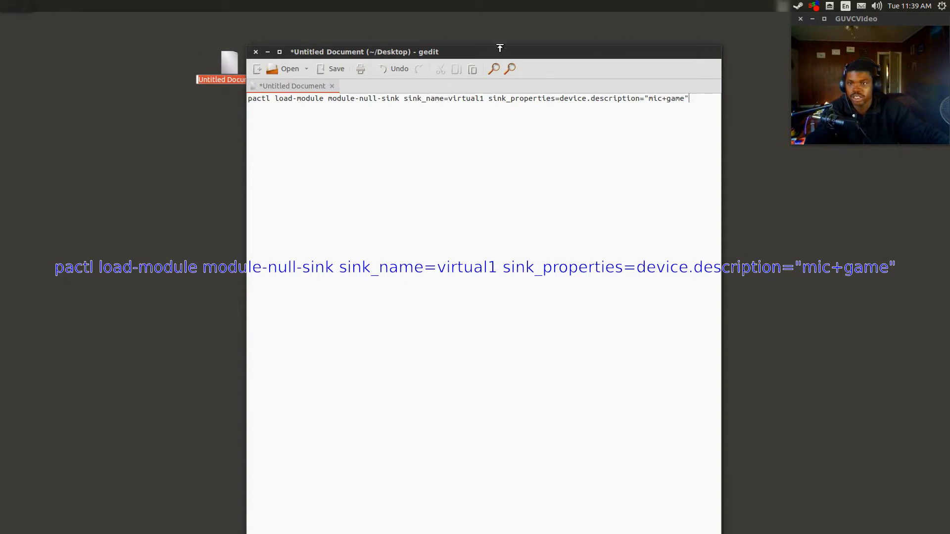
{"action": "mouse_move", "coordinate": [501, 49]}
{"action": "left_mouse_down"}
{"action": "mouse_move", "coordinate": [507, 96]}
{"action": "mouse_move", "coordinate": [548, 76]}
{"action": "left_mouse_up"}
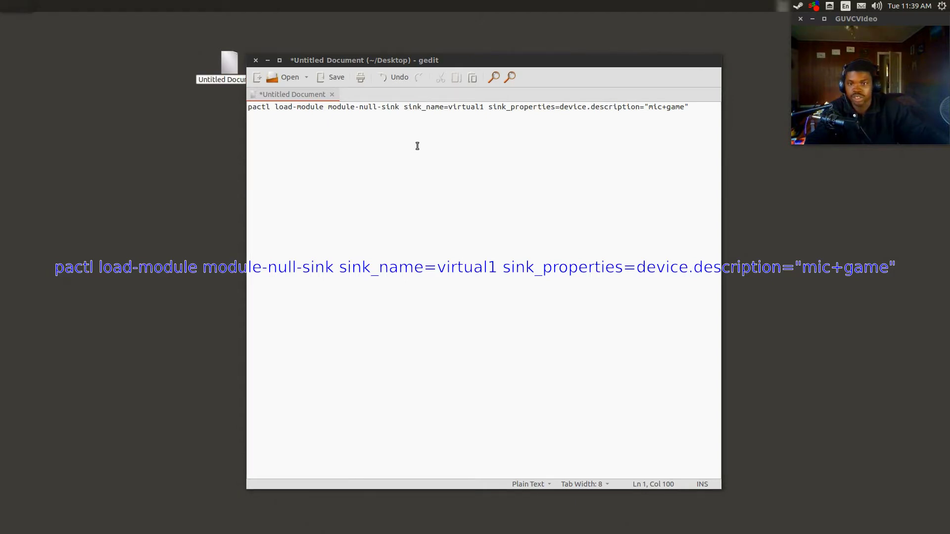
Add two module-loopback sink=virtual1 lines below the null-sink command
{"action": "key", "text": "Return"}
{"action": "type", "text": "pactl load-module module-loopback sink=virtual1"}
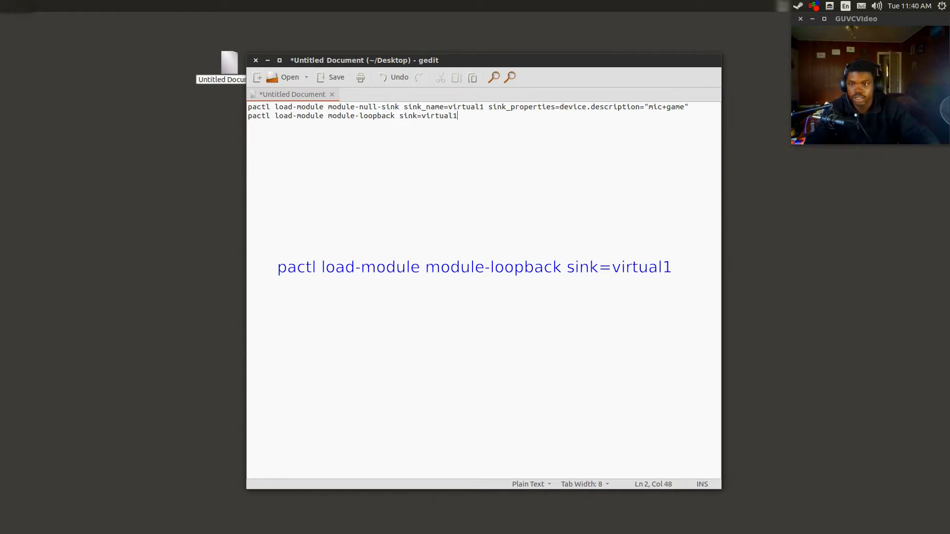
{"action": "key", "text": "Return"}
{"action": "type", "text": "pactl load-module module-loopback sink=virtual1"}
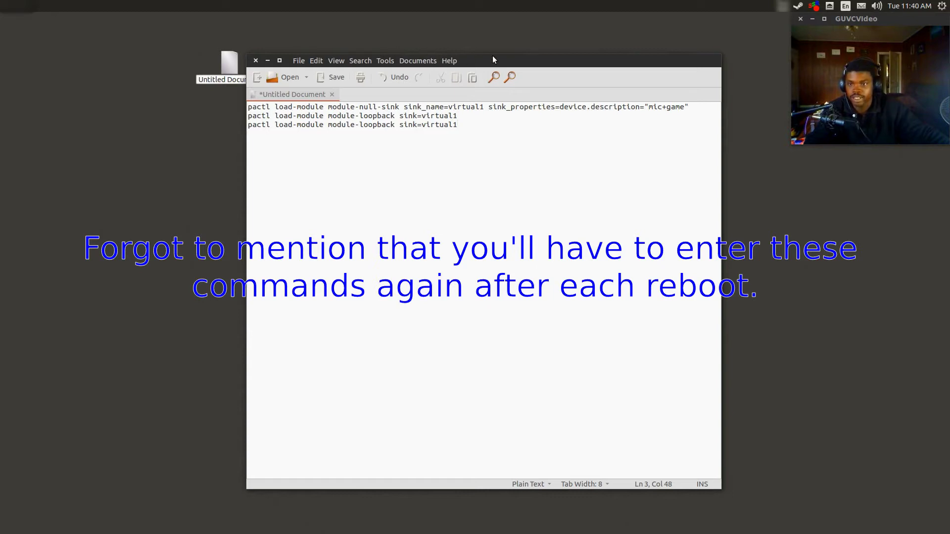
{"action": "mouse_move", "coordinate": [4, 112]}
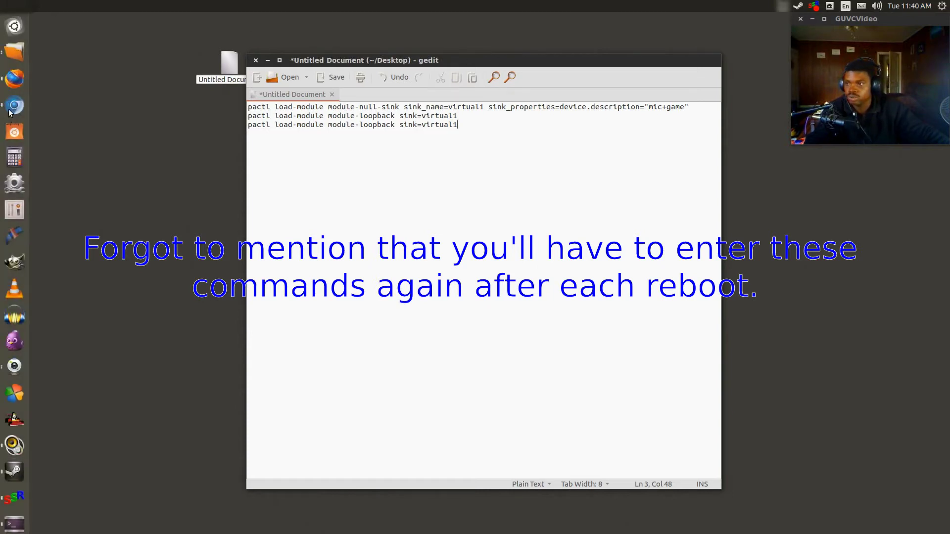
{"action": "left_click", "coordinate": [14, 132]}
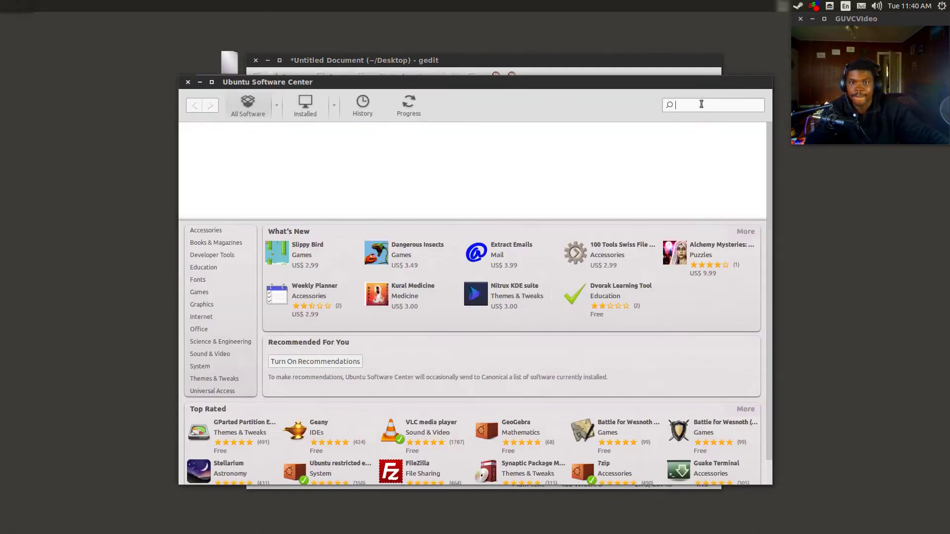
{"action": "type", "text": "pa"}
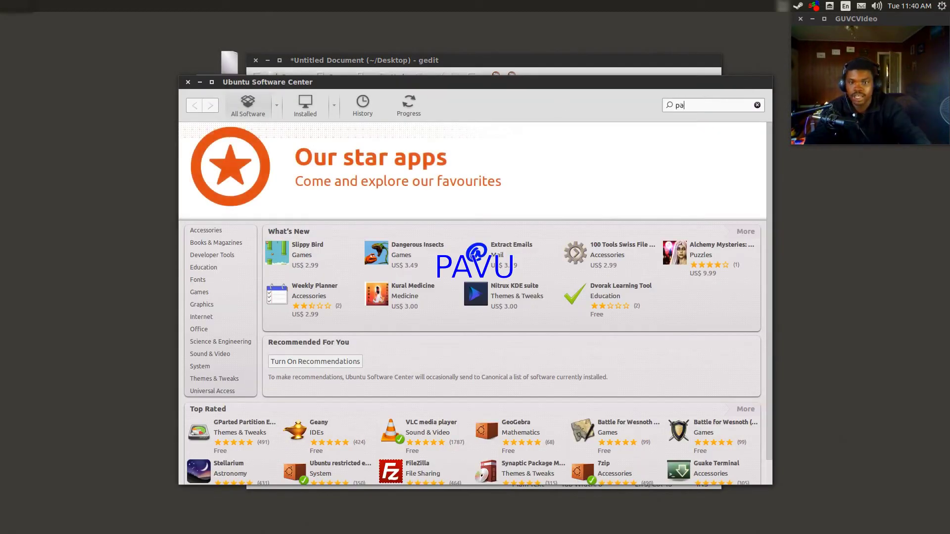
{"action": "type", "text": "vu"}
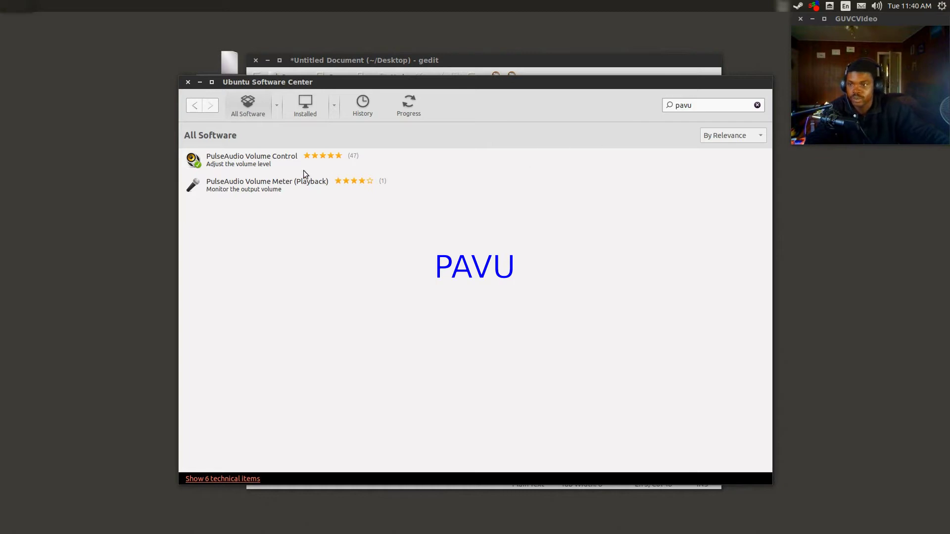
Open the PulseAudio Volume Control details page, confirm it is installed, and close the store
{"action": "left_click", "coordinate": [262, 158]}
{"action": "double_click", "coordinate": [261, 159]}
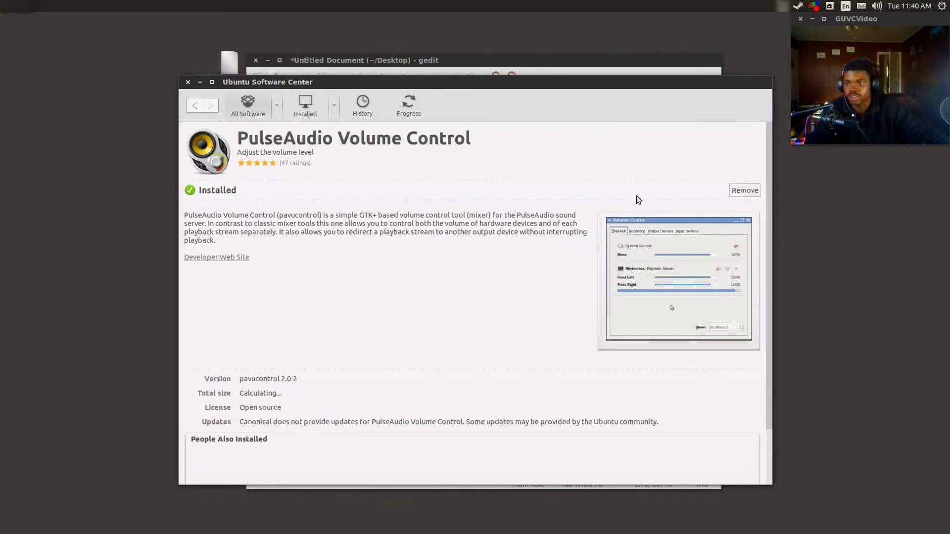
{"action": "left_click", "coordinate": [189, 82]}
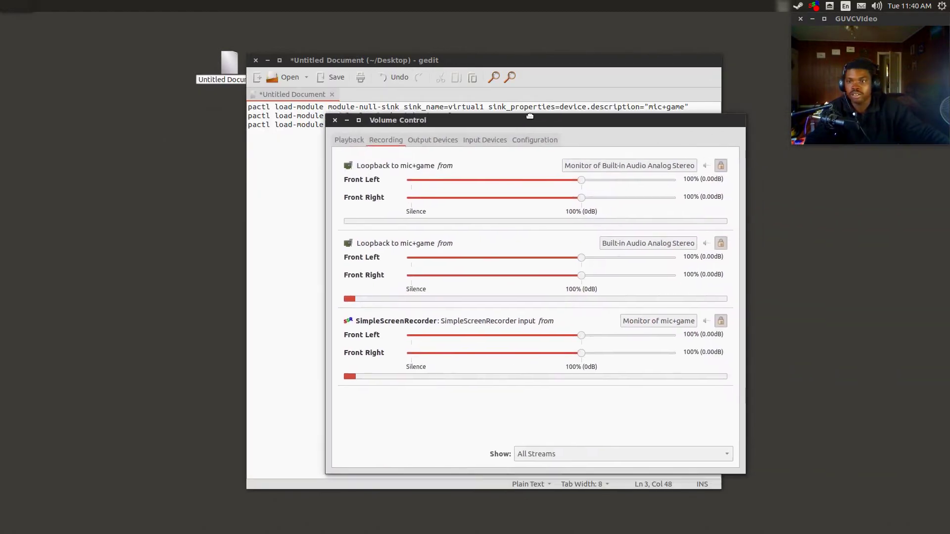
Close the command document without saving, then review the Playback and Recording streams in Volume Control
{"action": "left_click", "coordinate": [255, 60]}
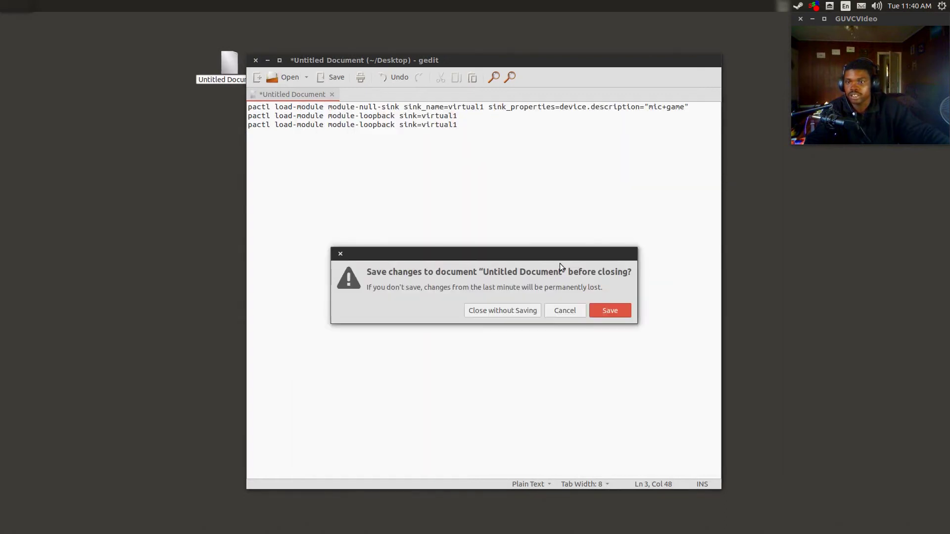
{"action": "left_click", "coordinate": [530, 315]}
{"action": "left_click_drag", "start_coordinate": [492, 111], "coordinate": [458, 88]}
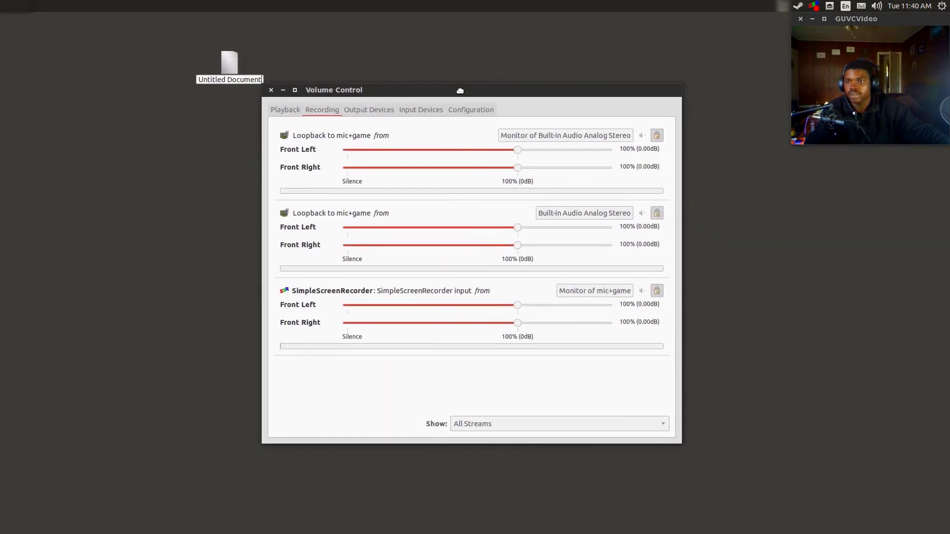
{"action": "left_click", "coordinate": [289, 110]}
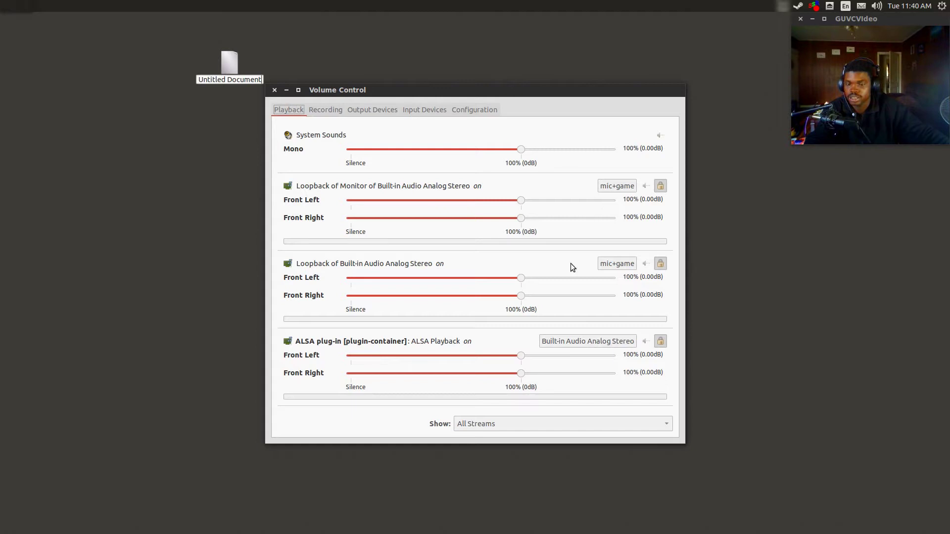
{"action": "left_click", "coordinate": [325, 110]}
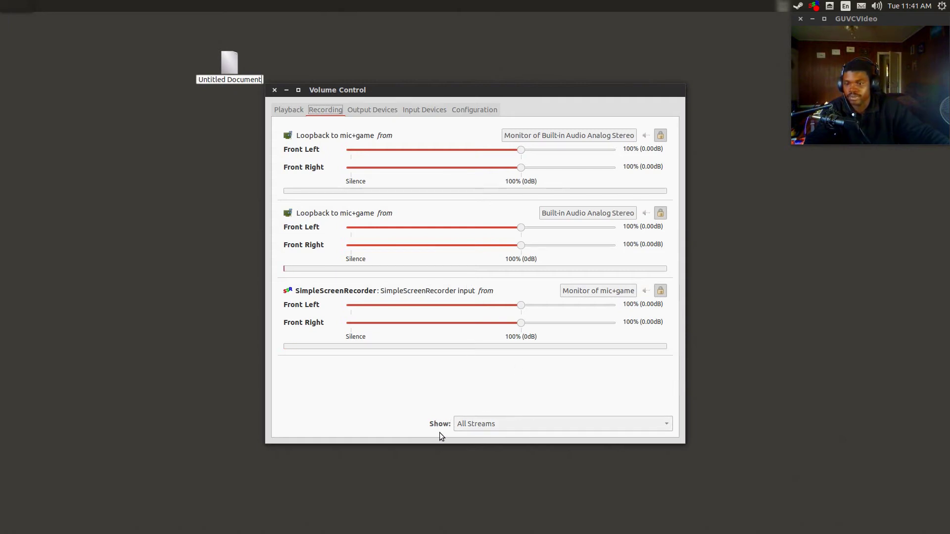
{"action": "left_click", "coordinate": [490, 425]}
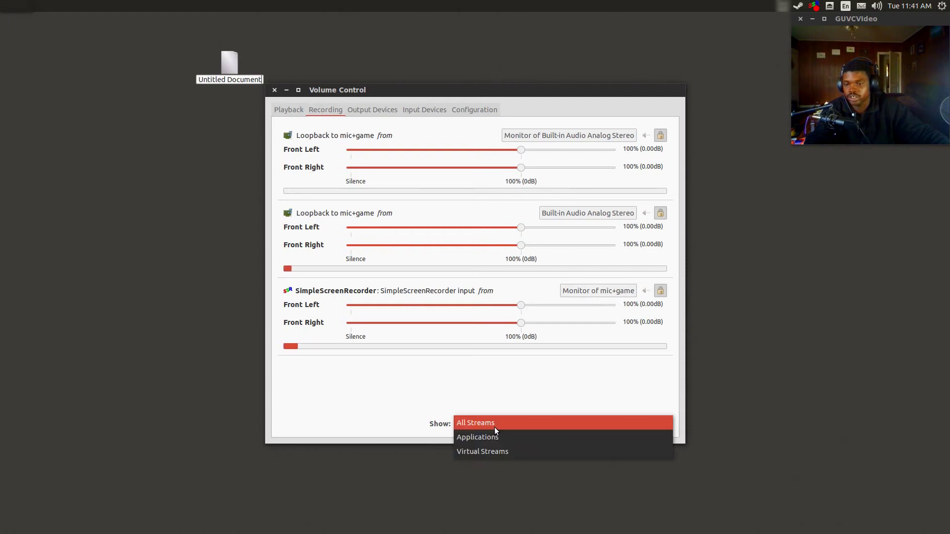
{"action": "left_click", "coordinate": [504, 437]}
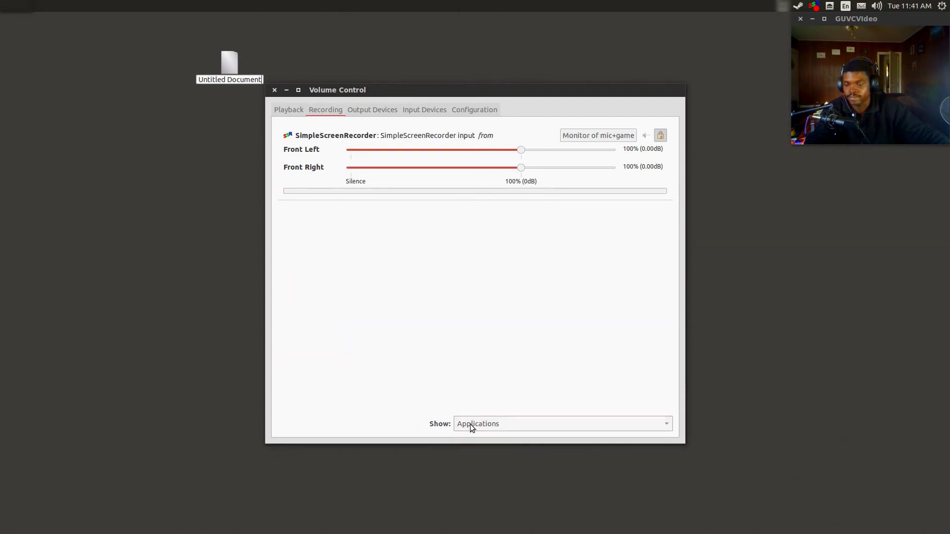
{"action": "left_click", "coordinate": [496, 426]}
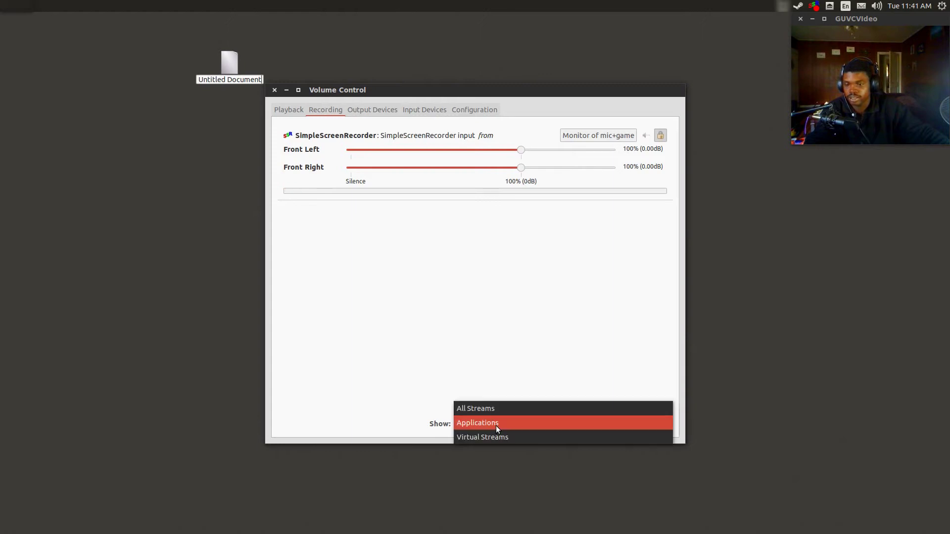
{"action": "left_click", "coordinate": [505, 406]}
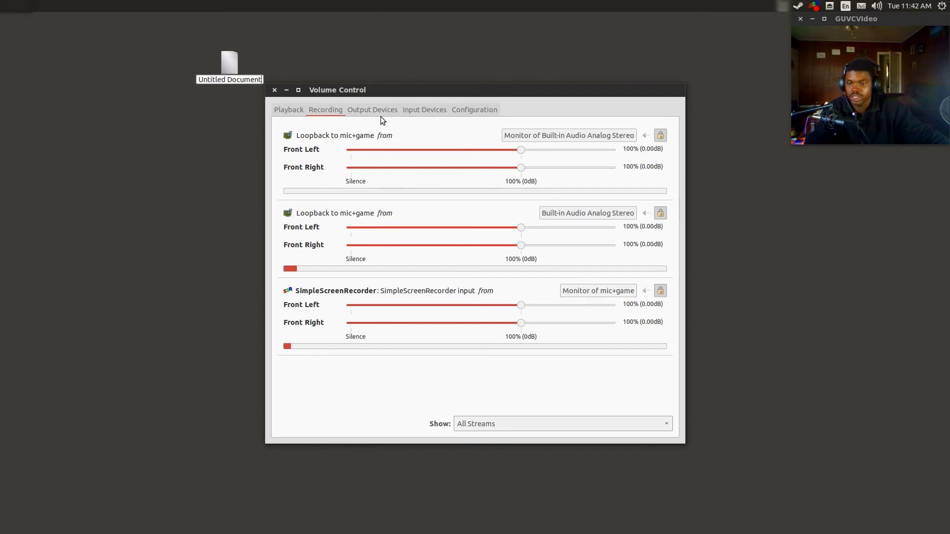
Start the Twitch recording in Firefox and rewind it to about 00:42
{"action": "left_click_drag", "start_coordinate": [385, 89], "coordinate": [386, 89]}
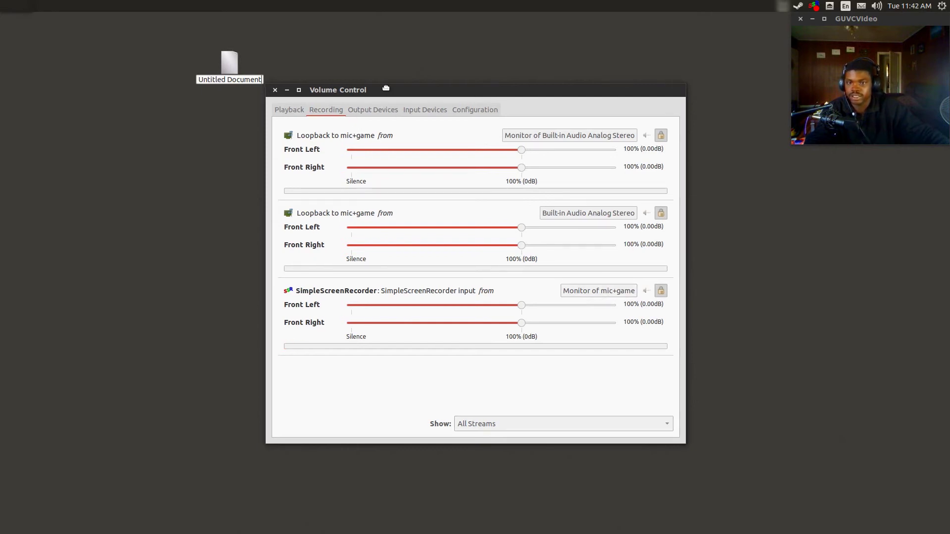
{"action": "key", "text": "ctrl+alt+t"}
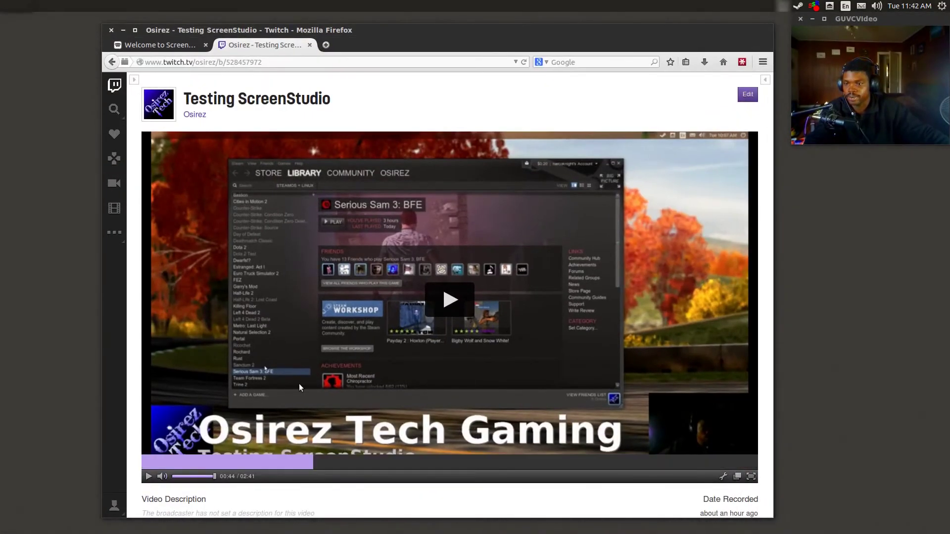
{"action": "left_click", "coordinate": [447, 299]}
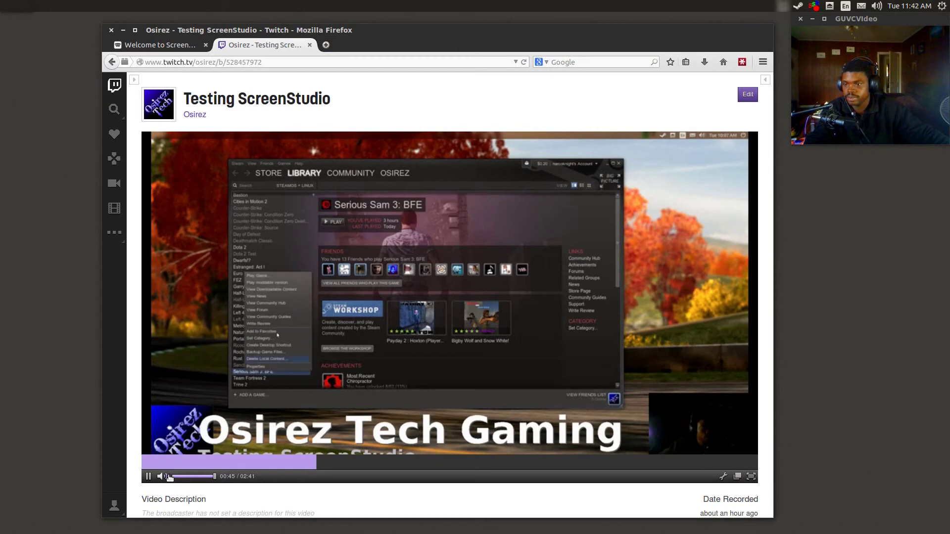
{"action": "left_click", "coordinate": [306, 465]}
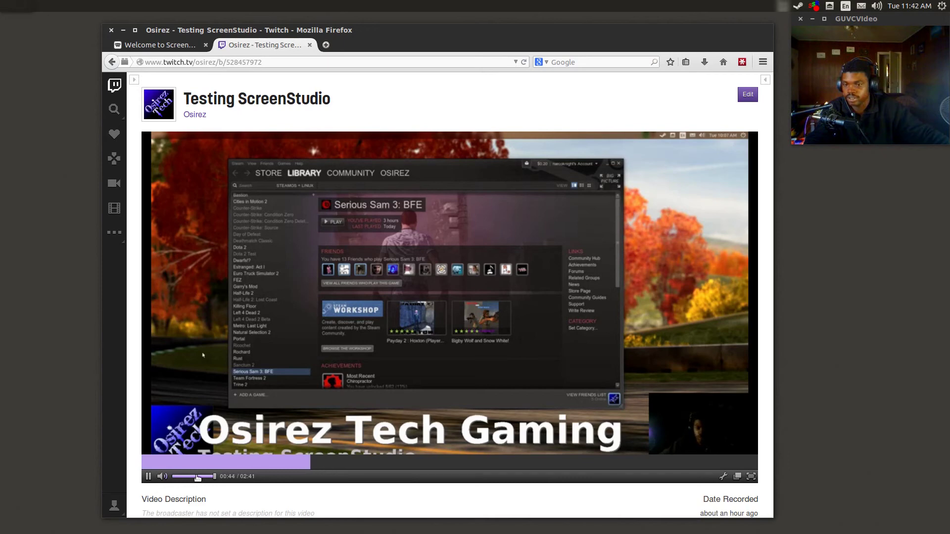
{"action": "left_click", "coordinate": [300, 465]}
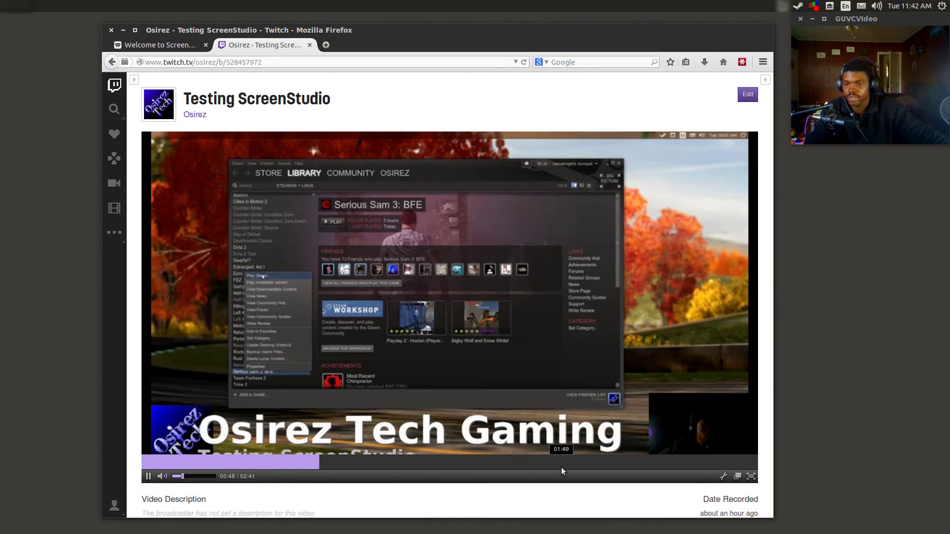
Skip to graphics options and the main menu, jump back to 02:13, mute, and pause at 02:25
{"action": "left_click", "coordinate": [562, 467]}
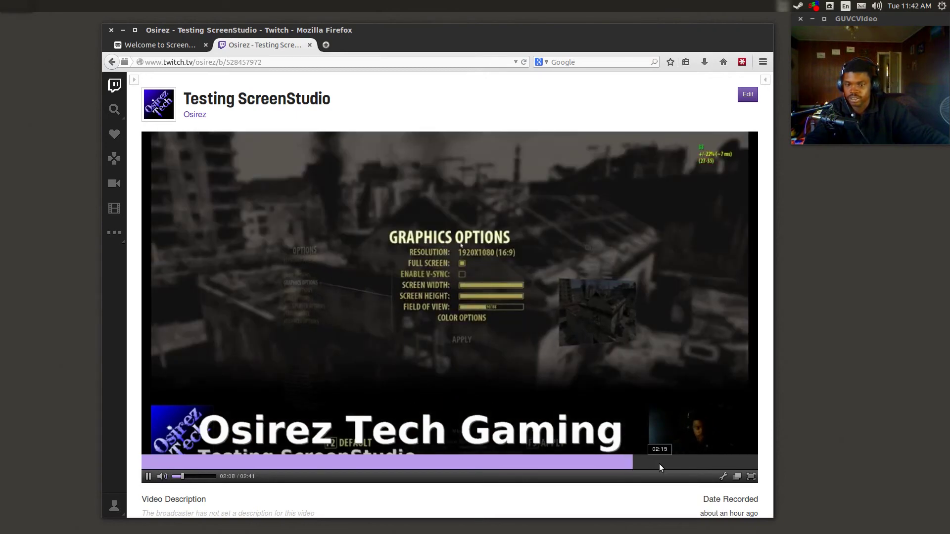
{"action": "left_click", "coordinate": [659, 464]}
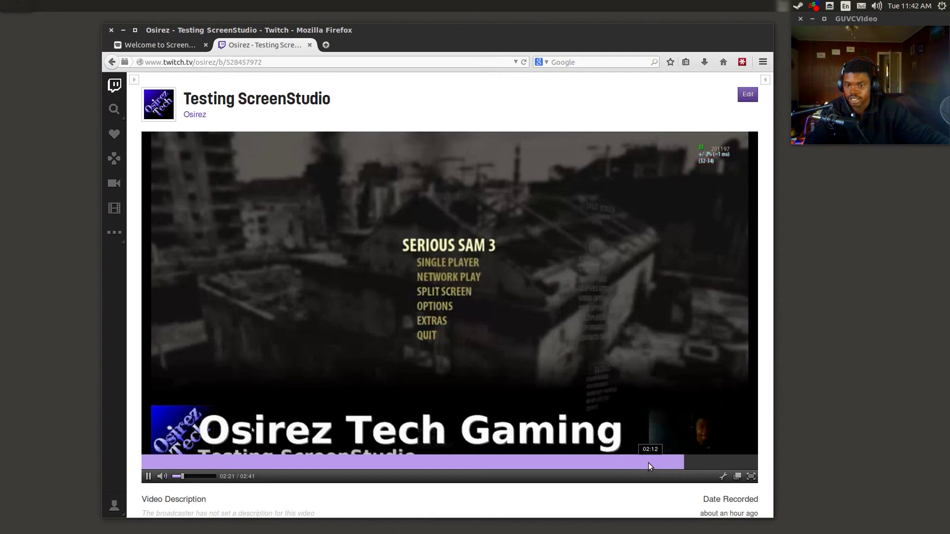
{"action": "left_click", "coordinate": [640, 465]}
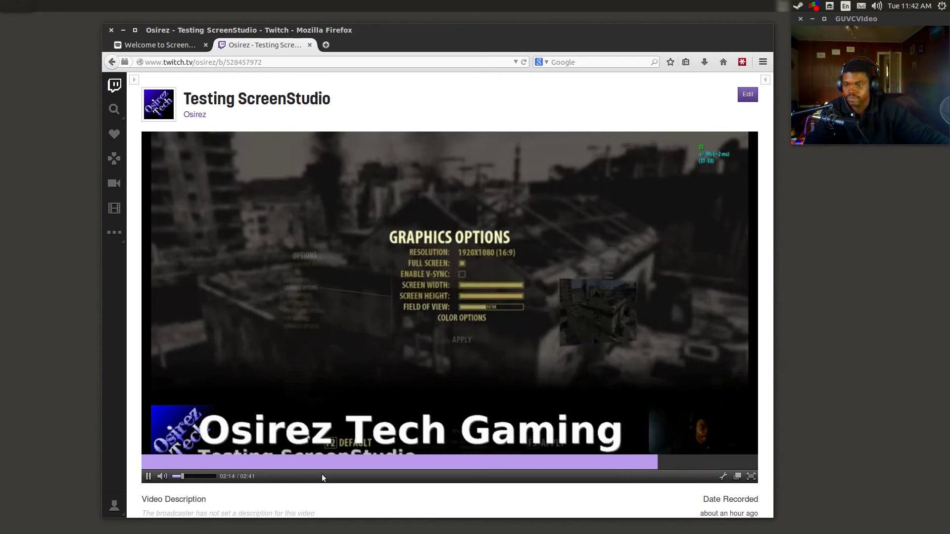
{"action": "left_click", "coordinate": [161, 476]}
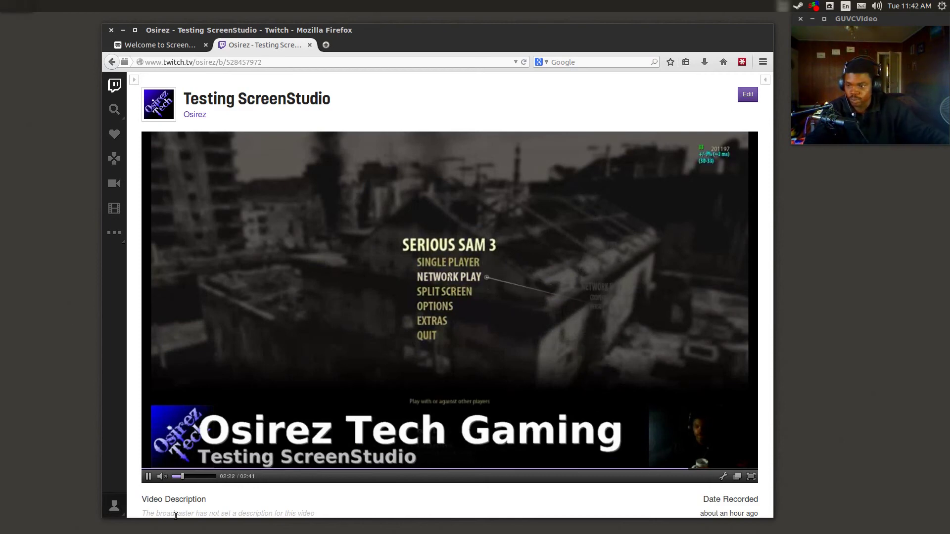
{"action": "left_click", "coordinate": [150, 477]}
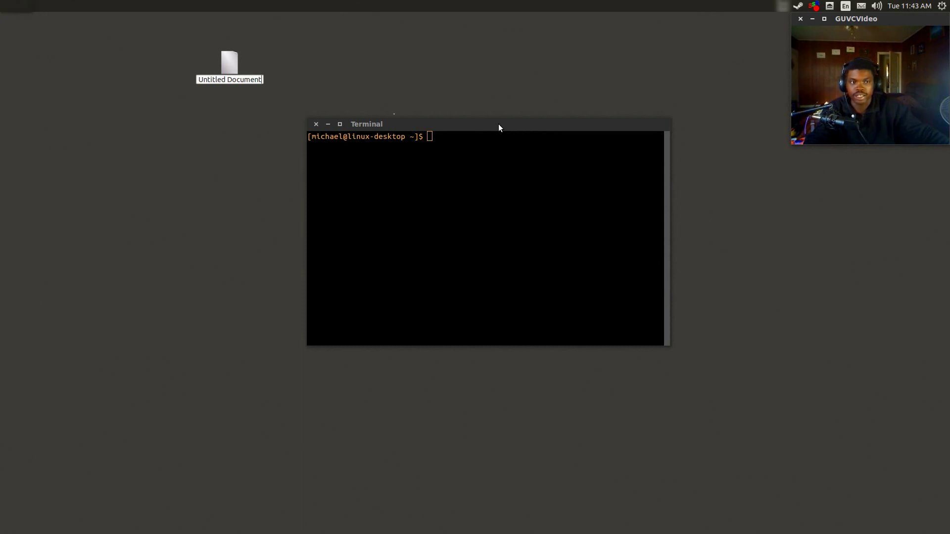
{"action": "left_click", "coordinate": [498, 124]}
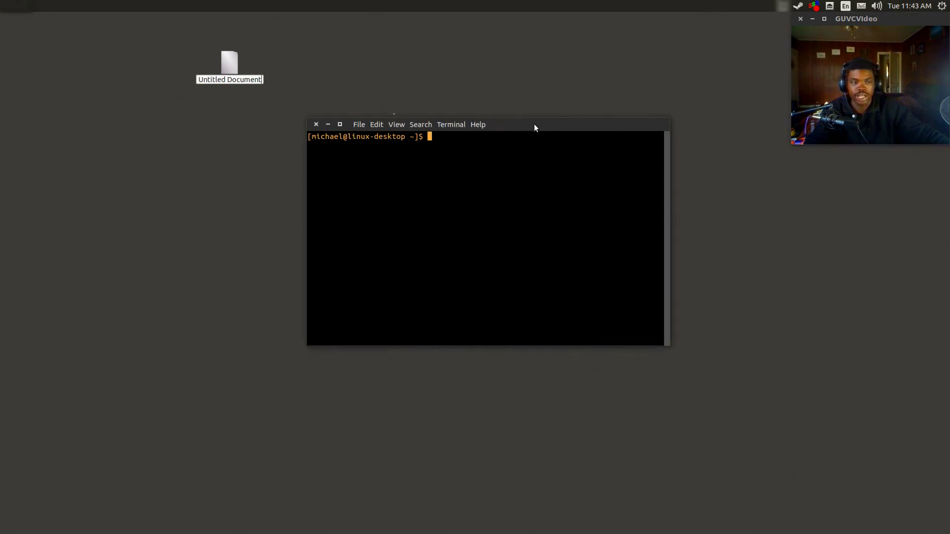